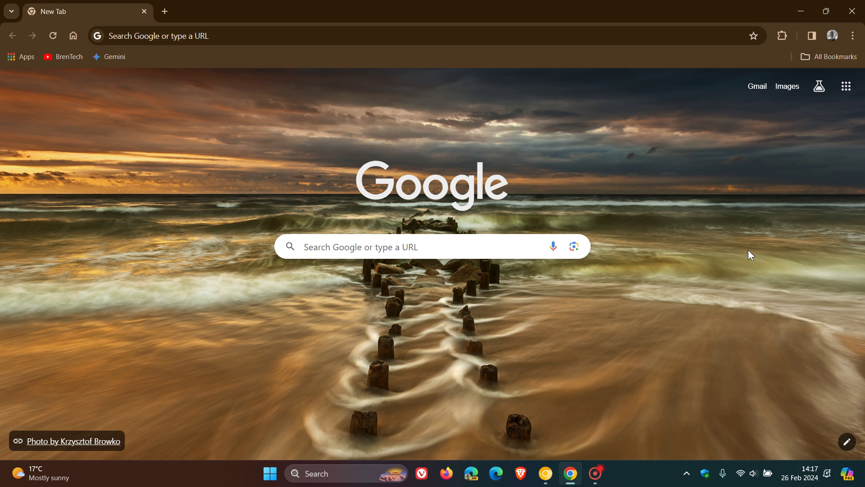
# Step: Bring the Chrome Canary window to the front and open its redesigned profile menu
pyautogui.click(832, 37)
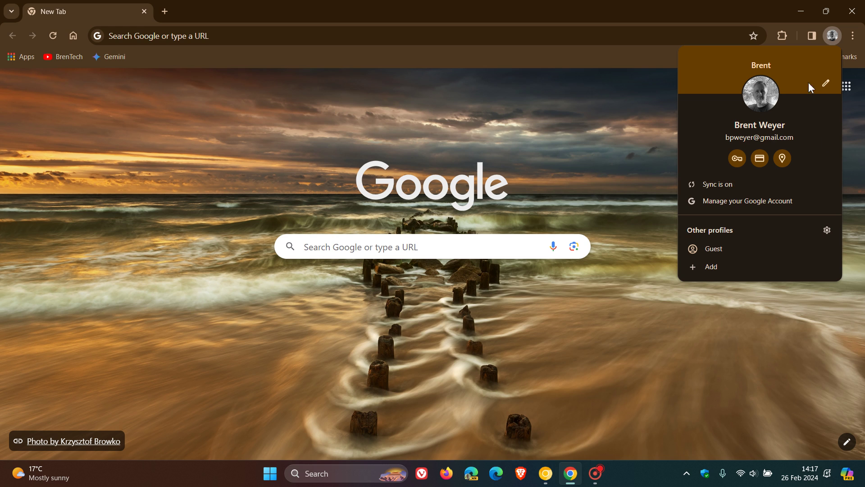
pyautogui.click(636, 320)
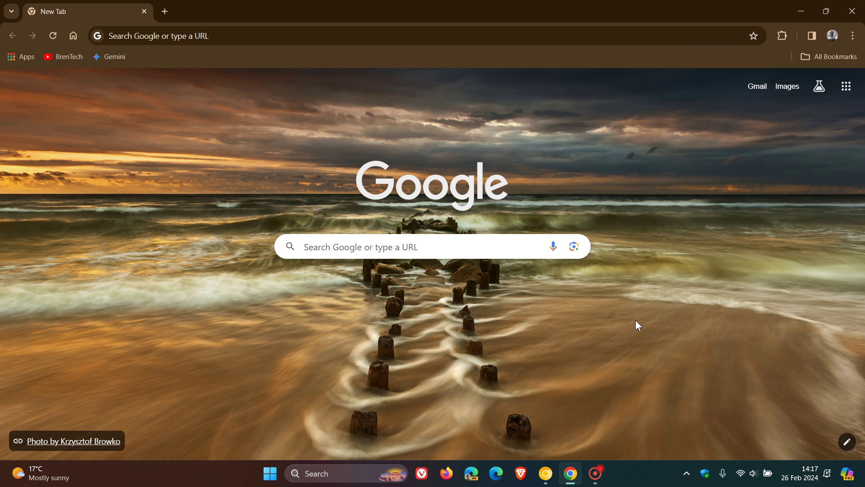
pyautogui.click(545, 474)
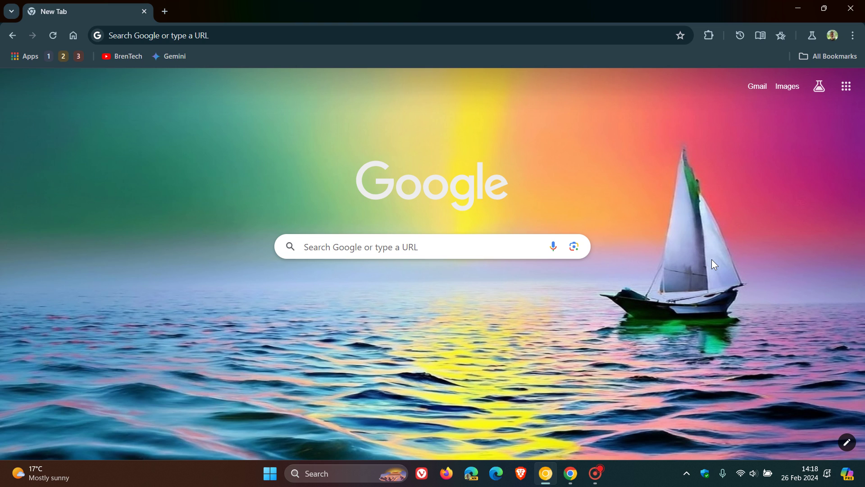
pyautogui.click(833, 36)
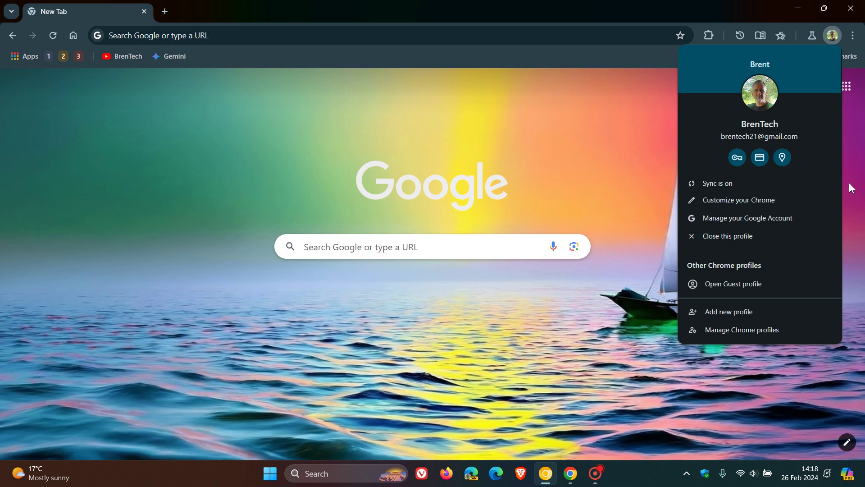
# Step: Open chrome://flags, search for 'uno', and enable Explicit Browser Signin UI On Desktop
pyautogui.click(451, 138)
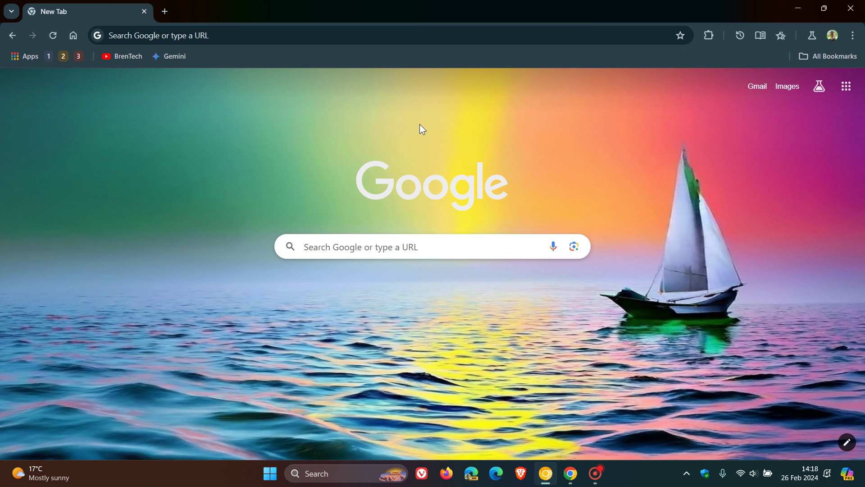
pyautogui.click(168, 35)
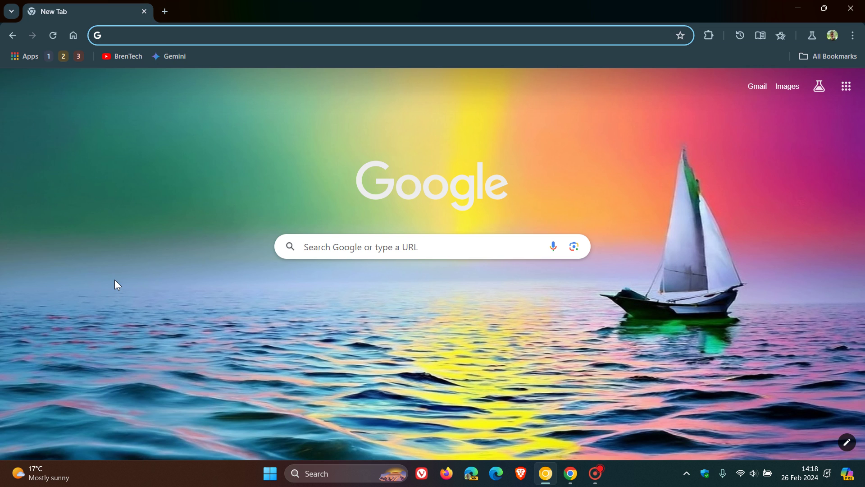
pyautogui.write('cf')
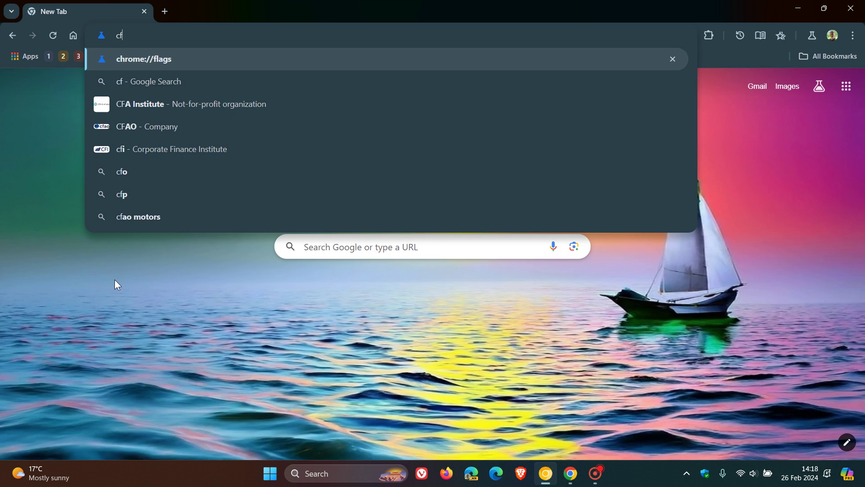
pyautogui.press('Return')
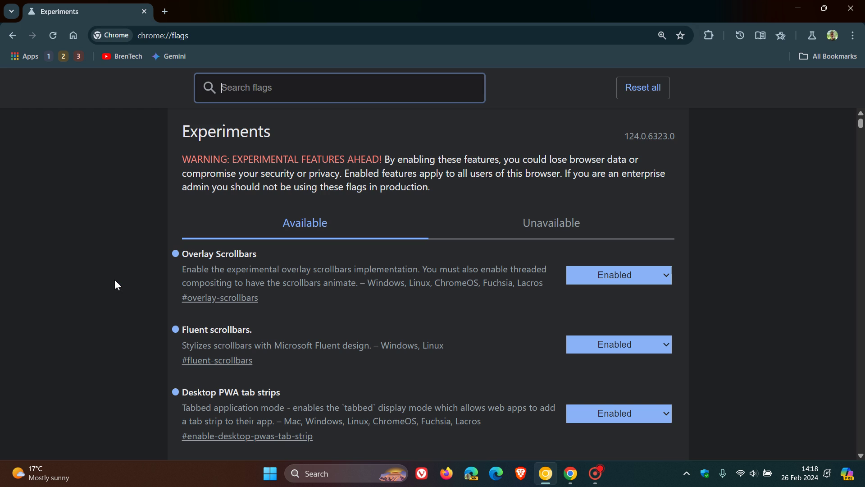
pyautogui.write('uno')
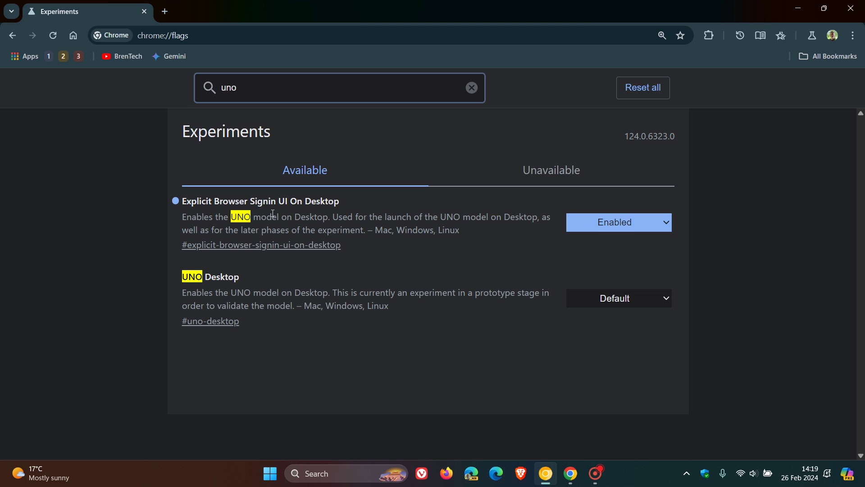
pyautogui.click(466, 235)
# Step: Return to the new tab page and open Canary's redesigned profile menu
pyautogui.click(73, 35)
pyautogui.click(832, 36)
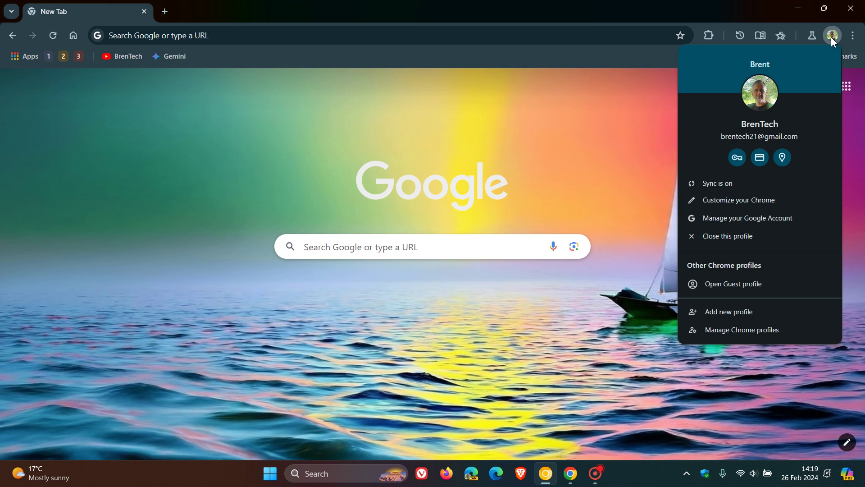
pyautogui.click(609, 138)
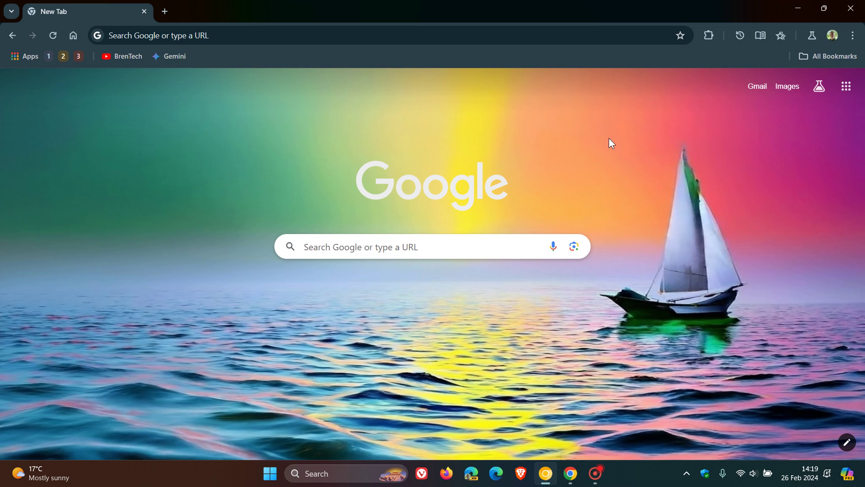
pyautogui.click(570, 473)
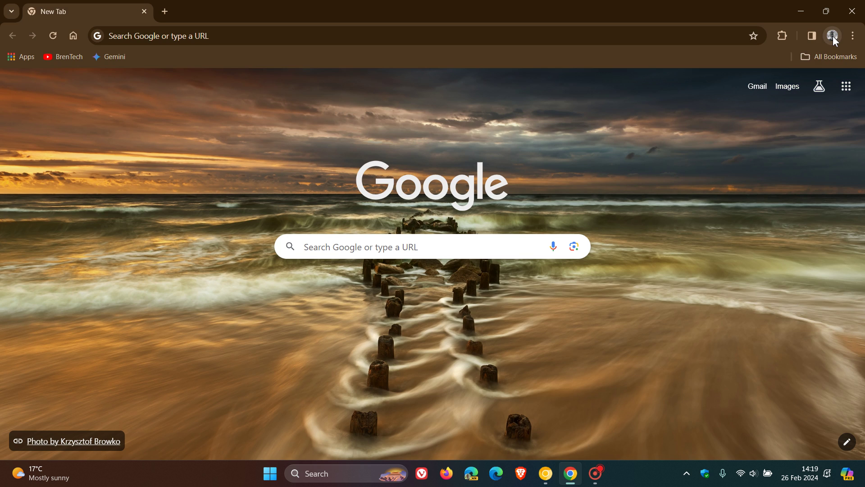
pyautogui.click(832, 36)
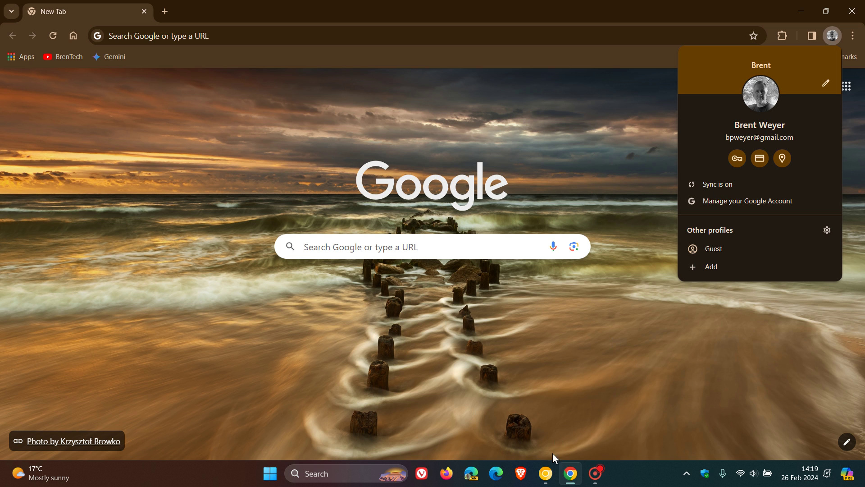
pyautogui.click(546, 472)
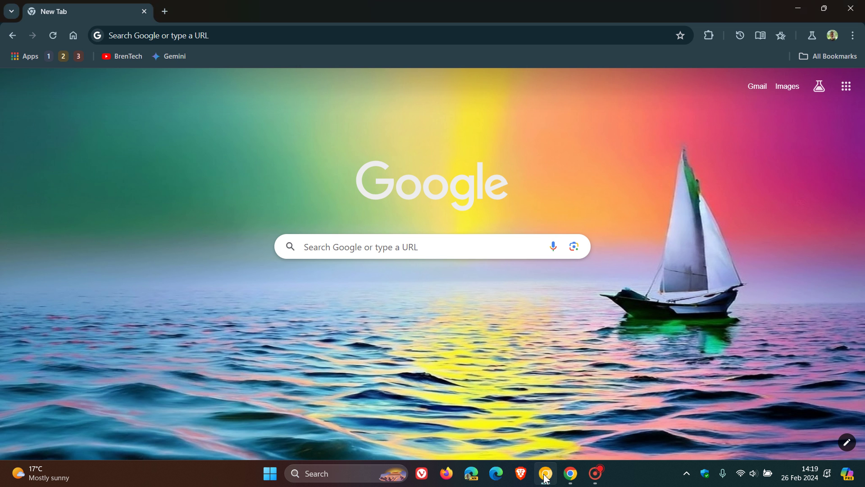
pyautogui.click(832, 35)
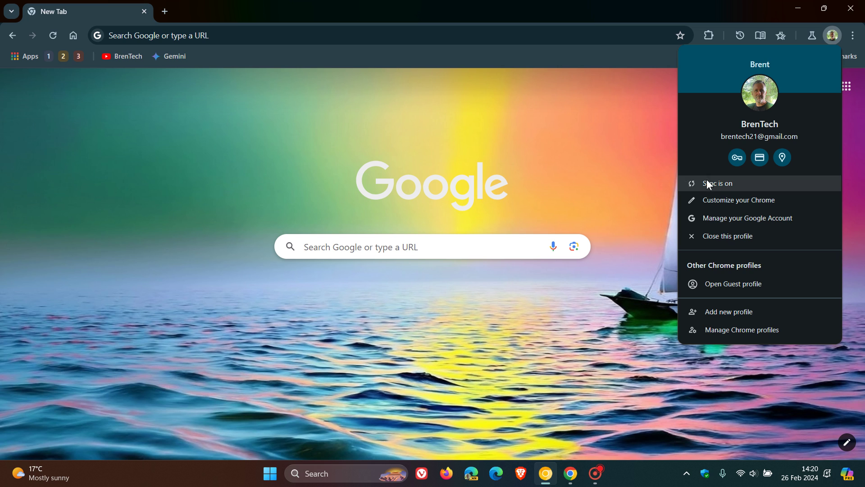
# Step: Open the Customize profile settings page and reopen the profile menu over it
pyautogui.click(730, 204)
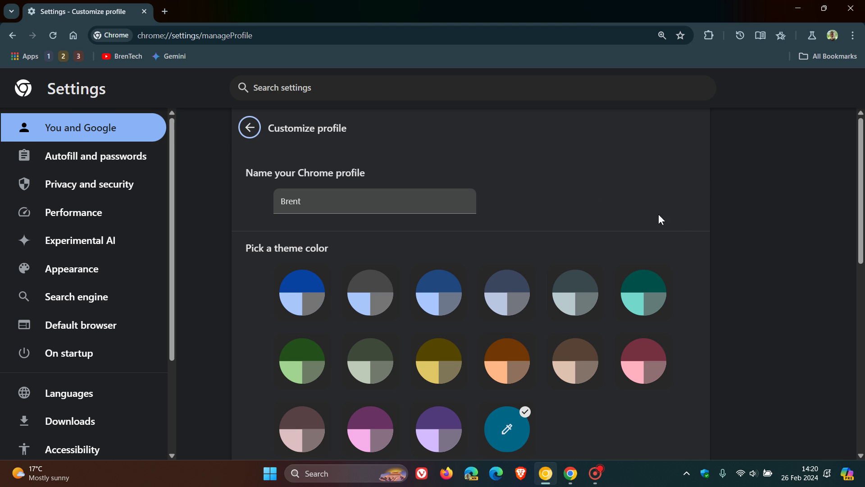
pyautogui.click(832, 36)
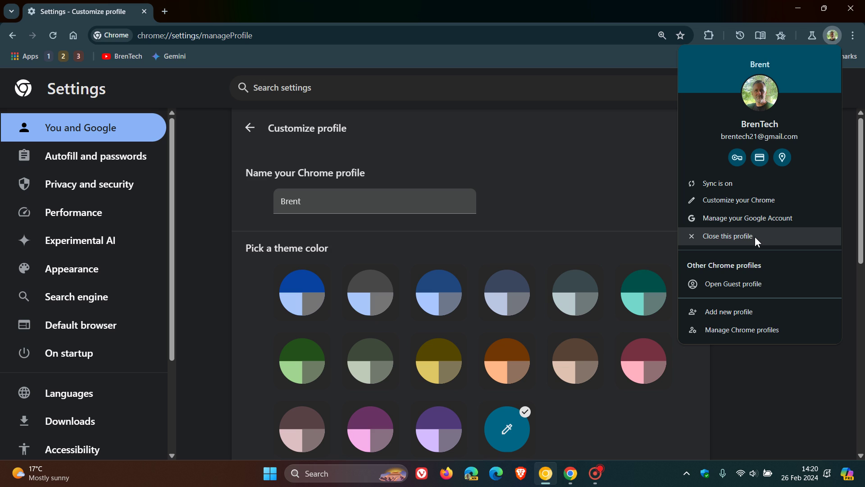
# Step: Open the Chrome profile picker from Canary, close it, and reopen the profile menu
pyautogui.click(753, 330)
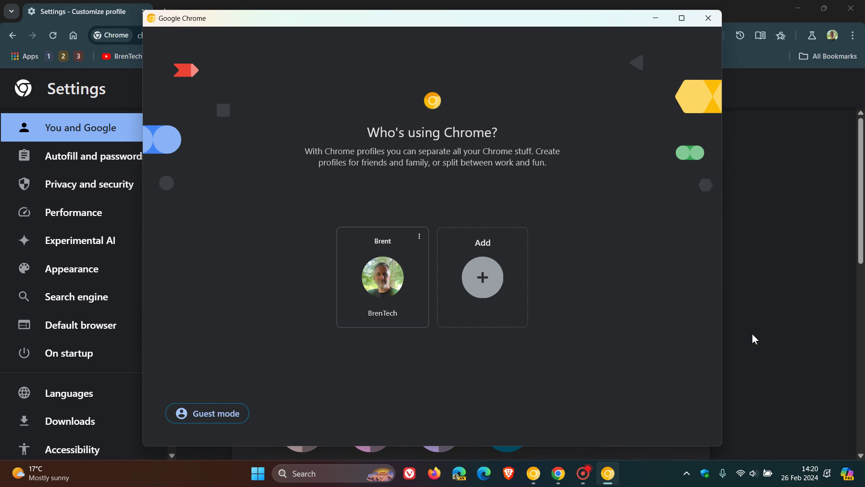
pyautogui.click(708, 20)
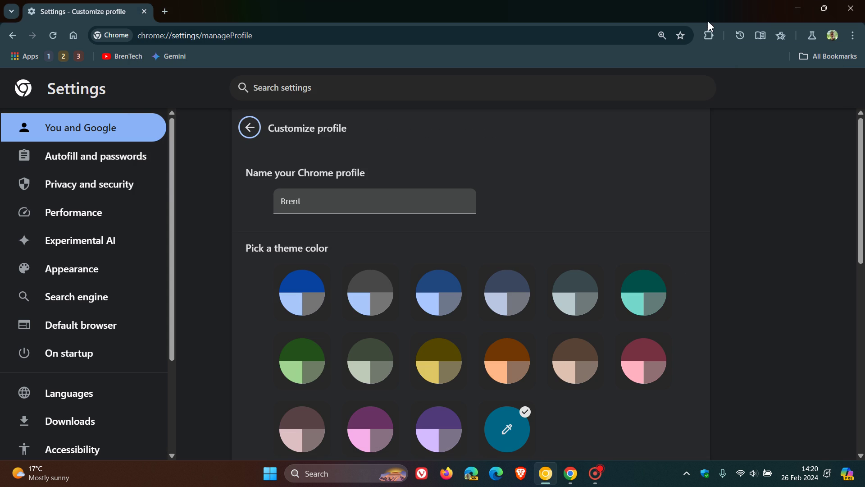
pyautogui.click(833, 36)
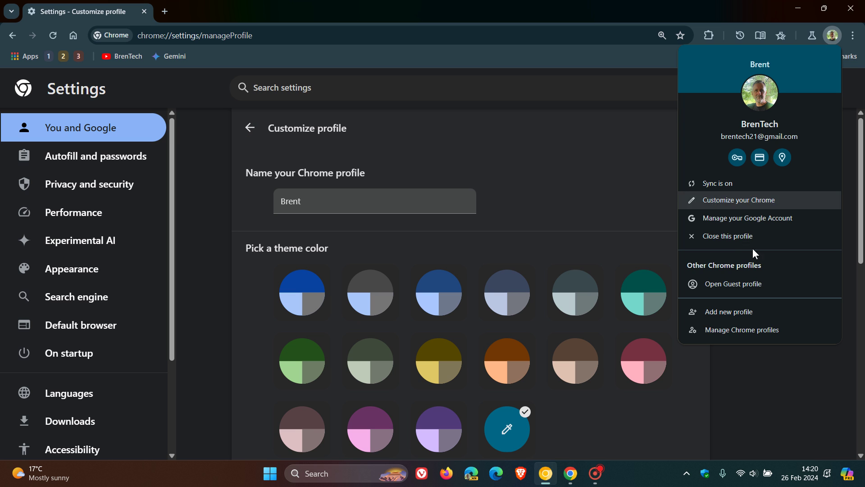
# Step: Switch to regular Chrome and show its older profile menu
pyautogui.click(772, 389)
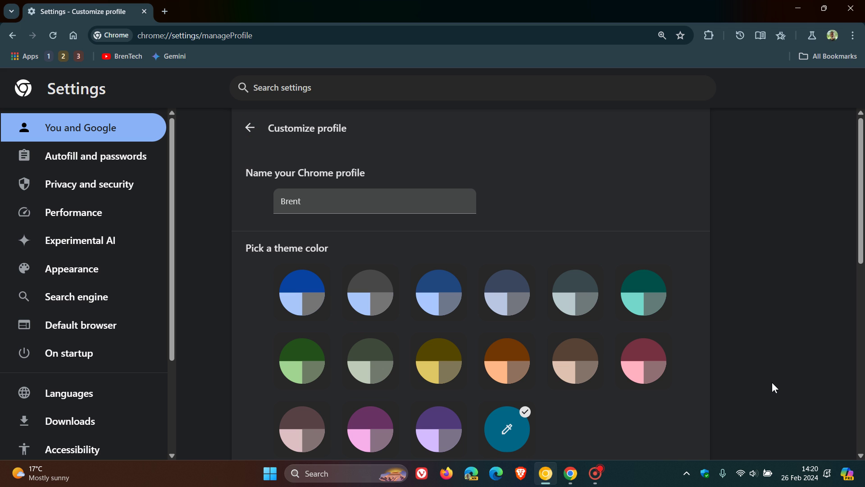
pyautogui.click(570, 473)
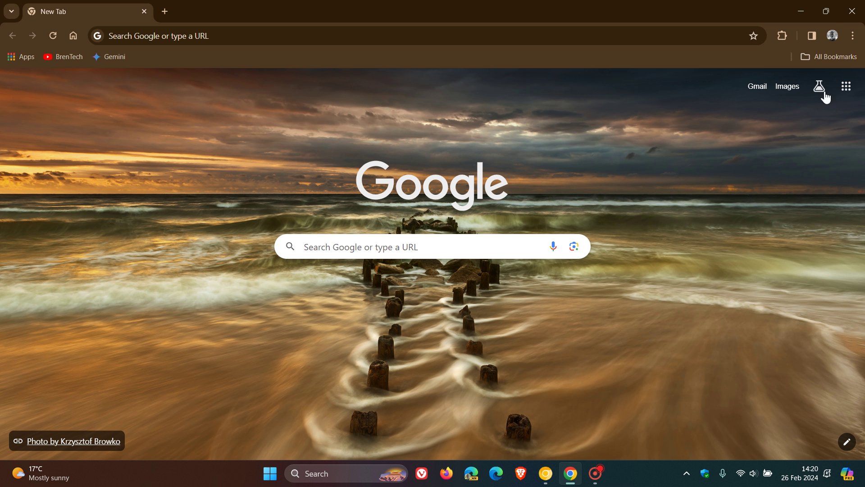
pyautogui.click(831, 37)
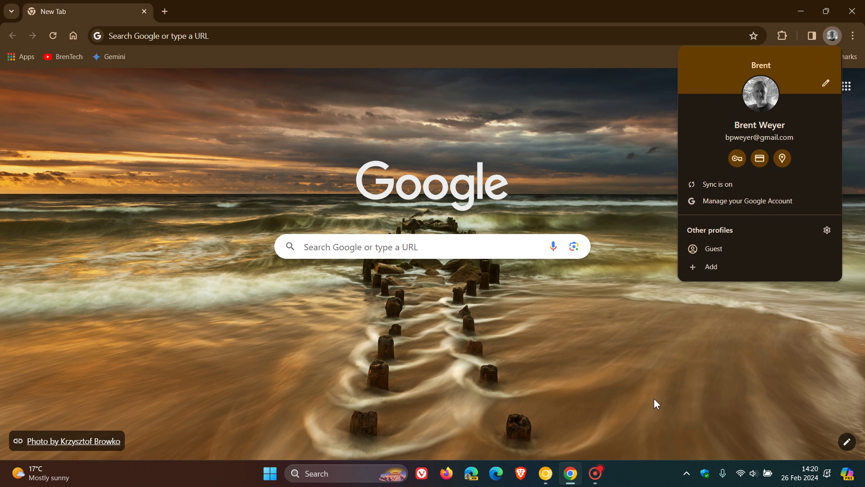
# Step: Bring Canary back, go Home to the sailboat new tab page, and preview the profile menu
pyautogui.click(640, 402)
pyautogui.click(545, 473)
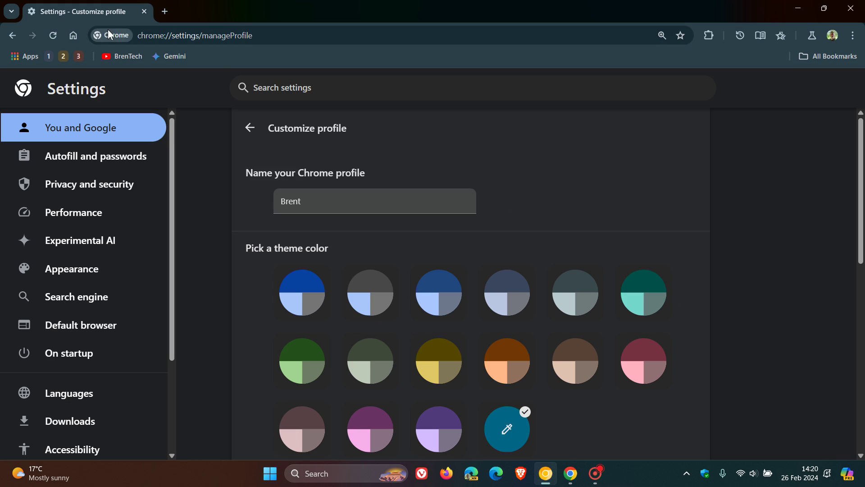
pyautogui.click(73, 35)
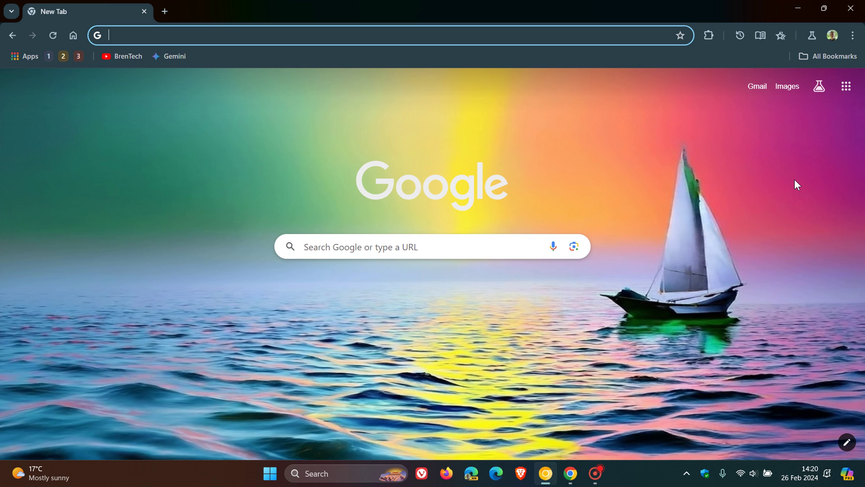
pyautogui.click(833, 36)
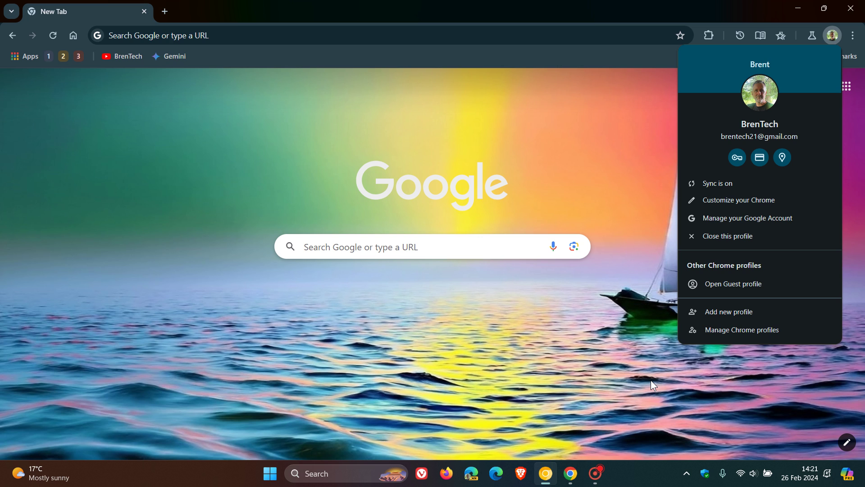
pyautogui.click(582, 382)
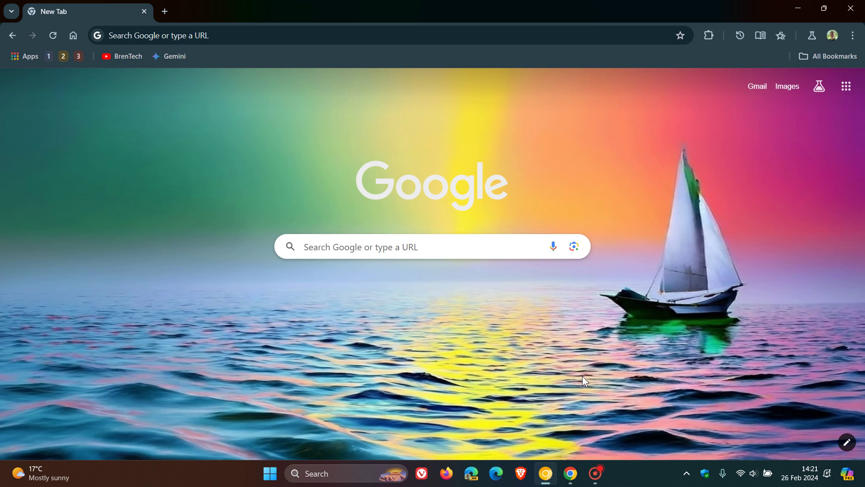